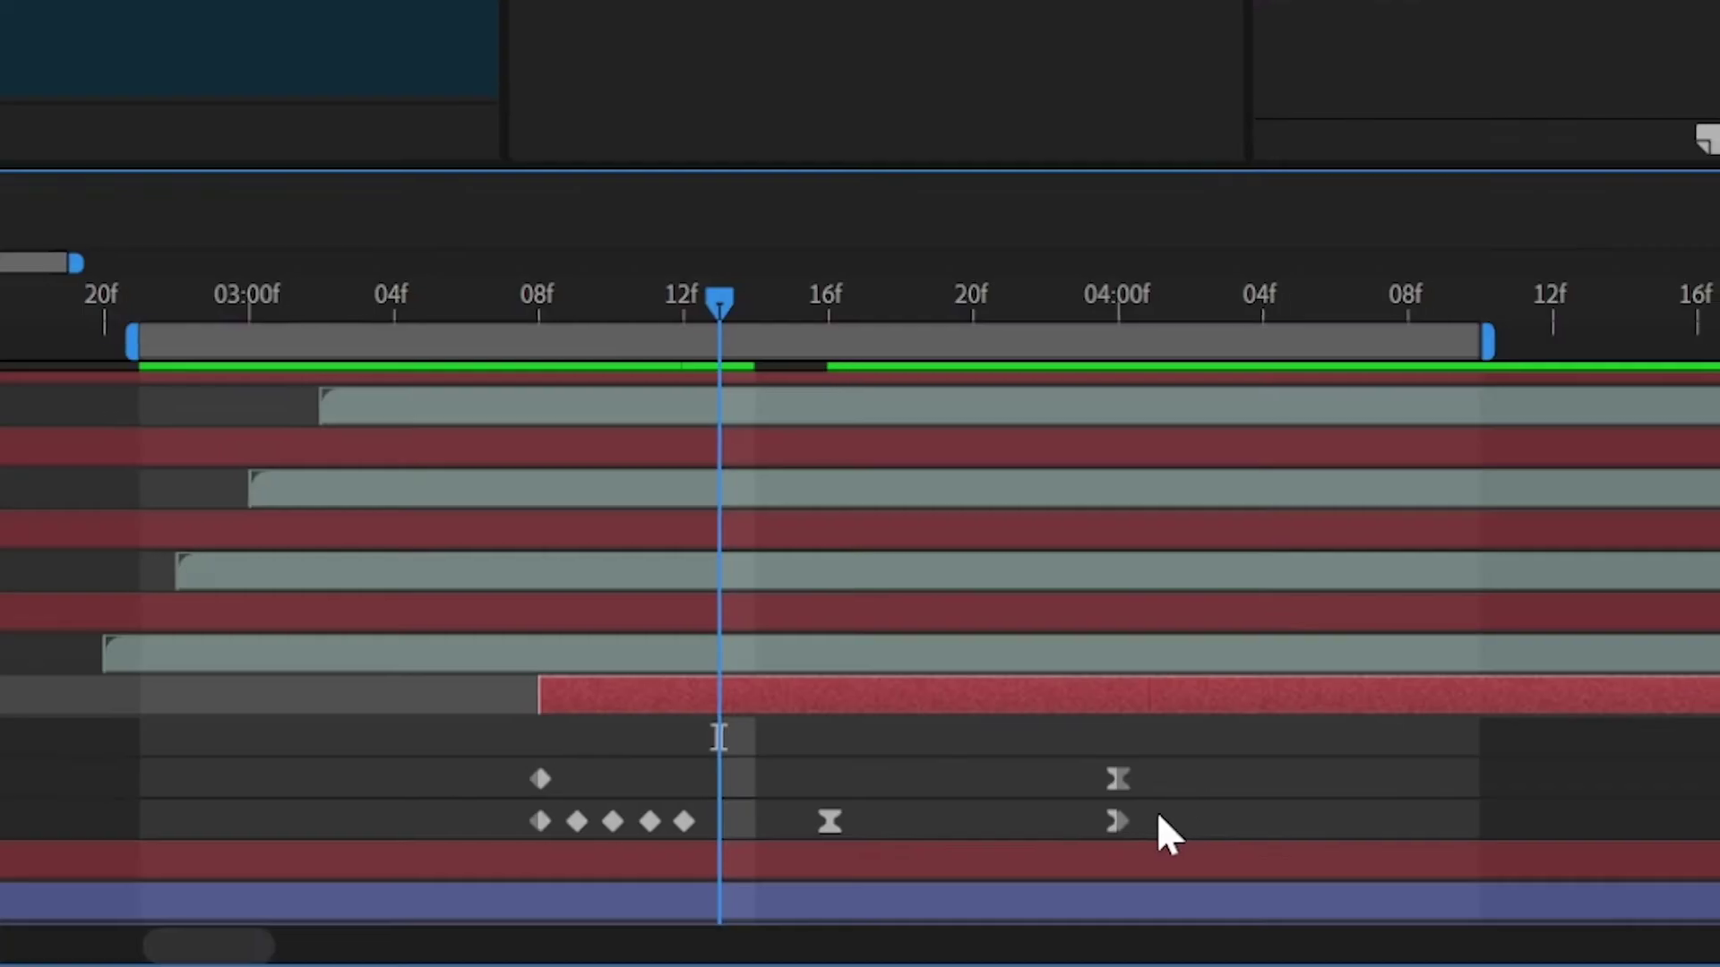
# - Marquee-select the two Scale keyframes to view the animated PARAGLIDING title on orange
pyautogui.moveTo(1160, 825); pyautogui.dragTo(808, 846)
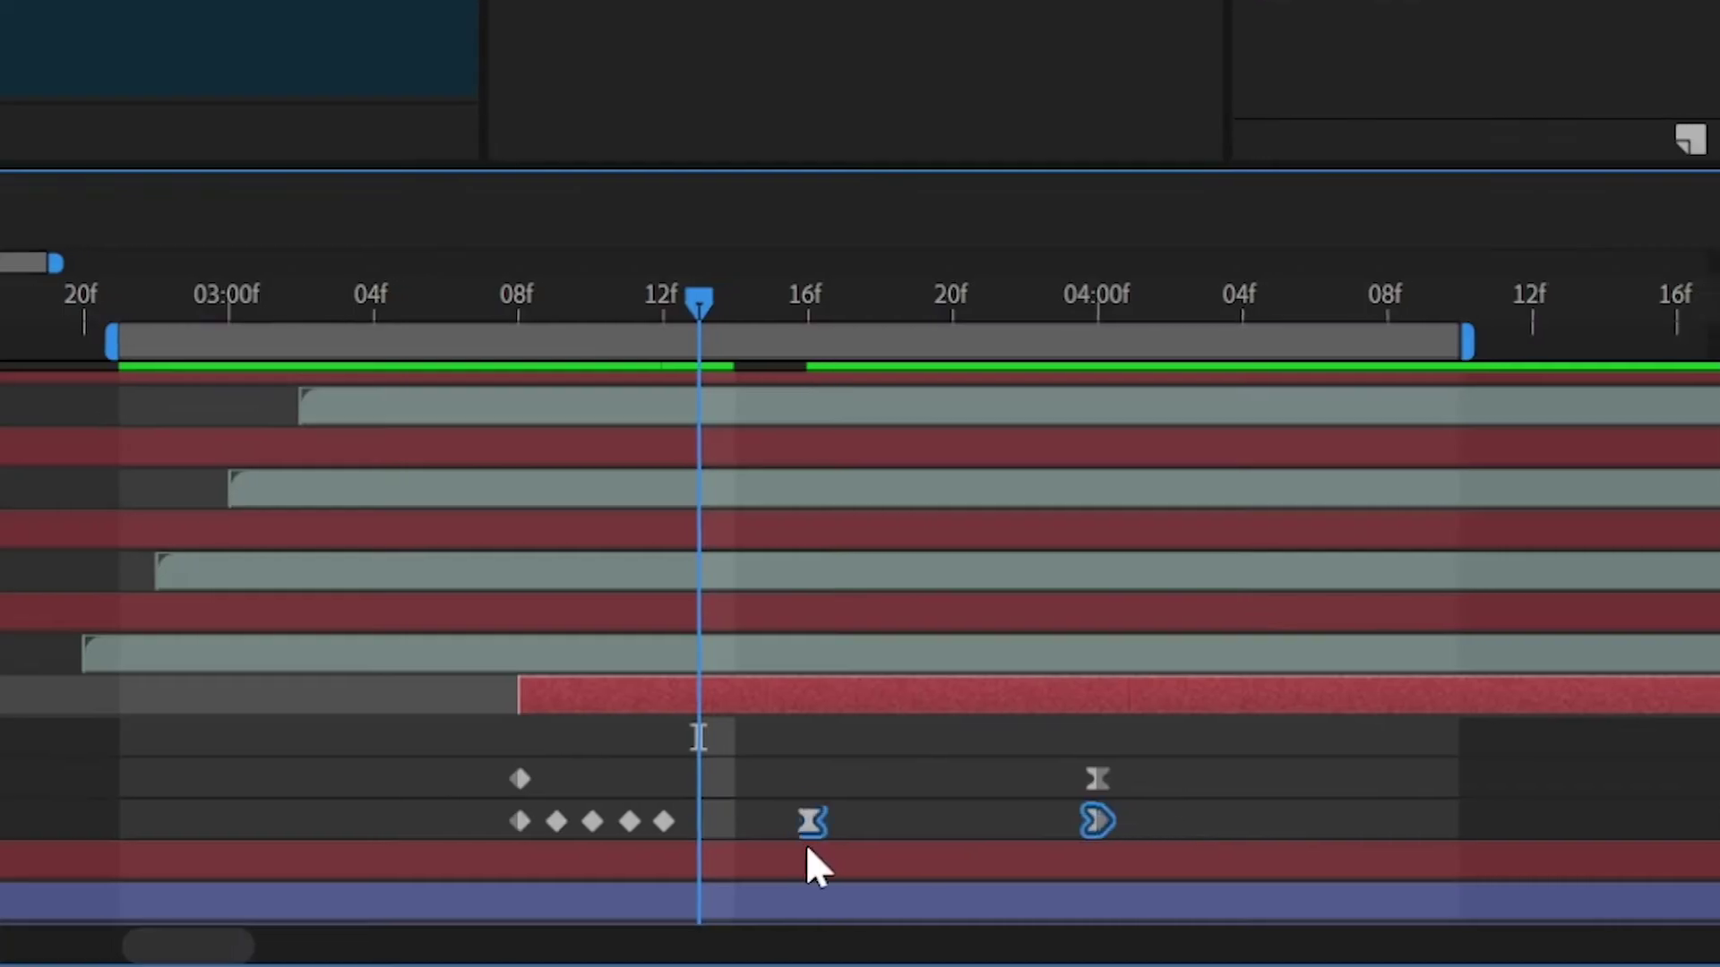